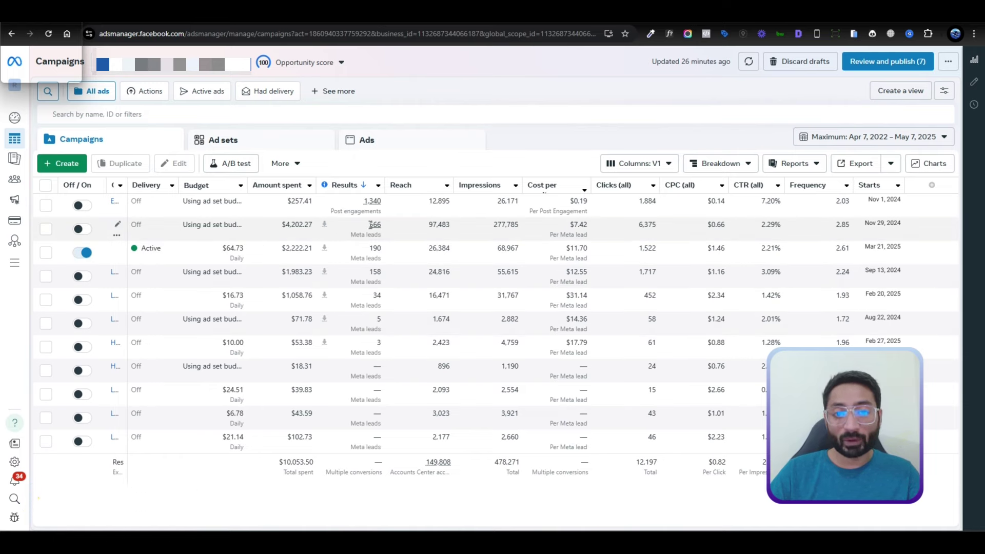
# Dismiss the Opportunity score recommendations and review the ad account's campaign results
pyautogui.doubleClick(375, 224)
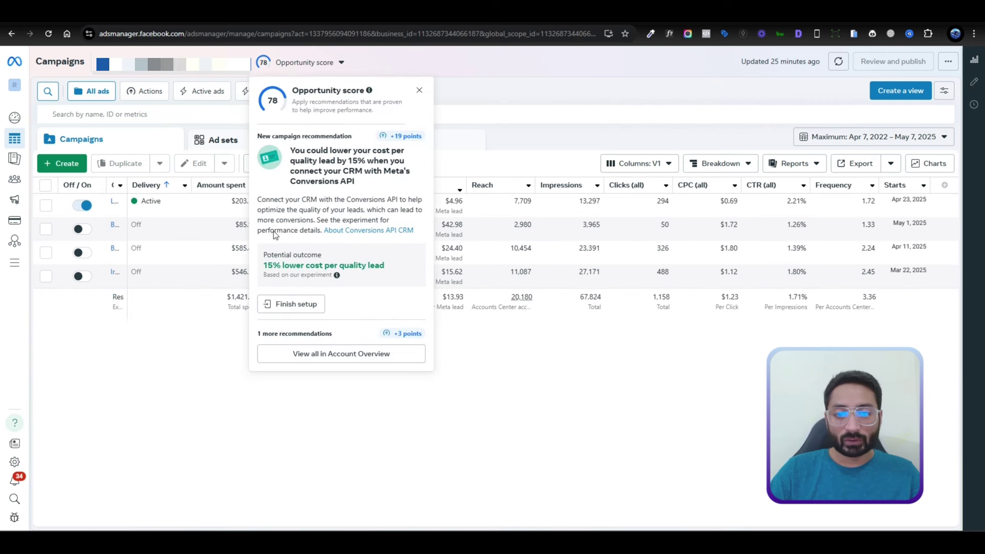
pyautogui.click(420, 90)
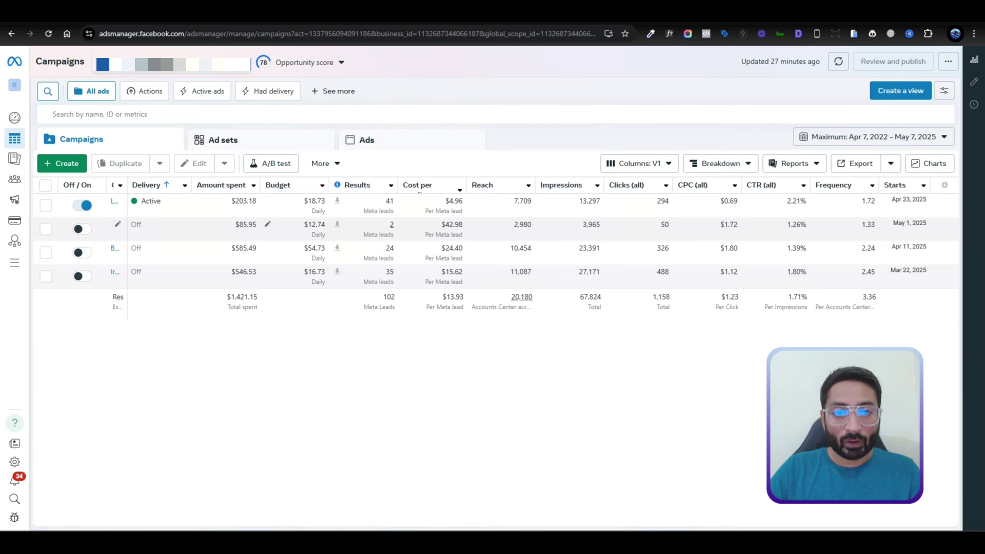
# Switch to Meta Business settings, open the Business info of the Coccyx Digital portfolio and copy its business portfolio ID
pyautogui.click(318, 13)
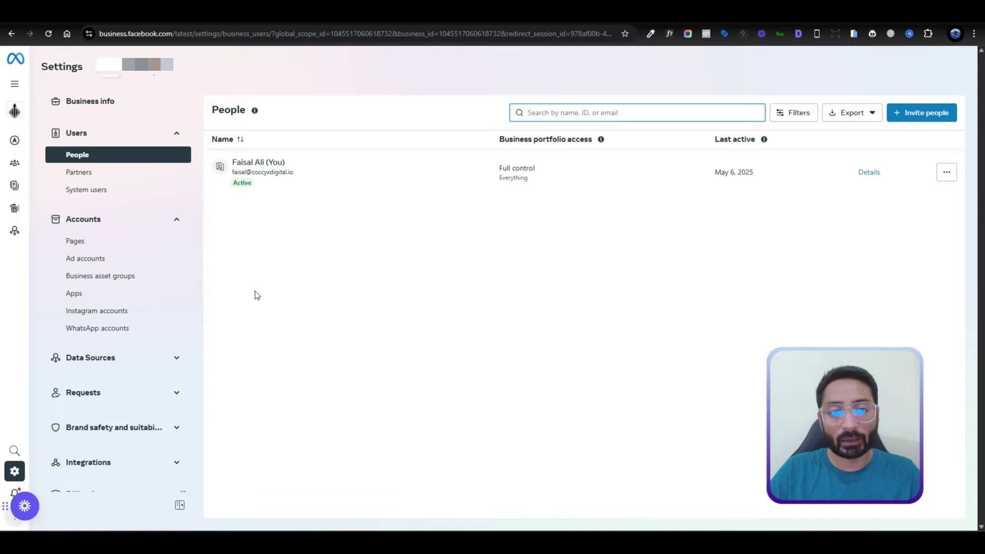
pyautogui.click(97, 101)
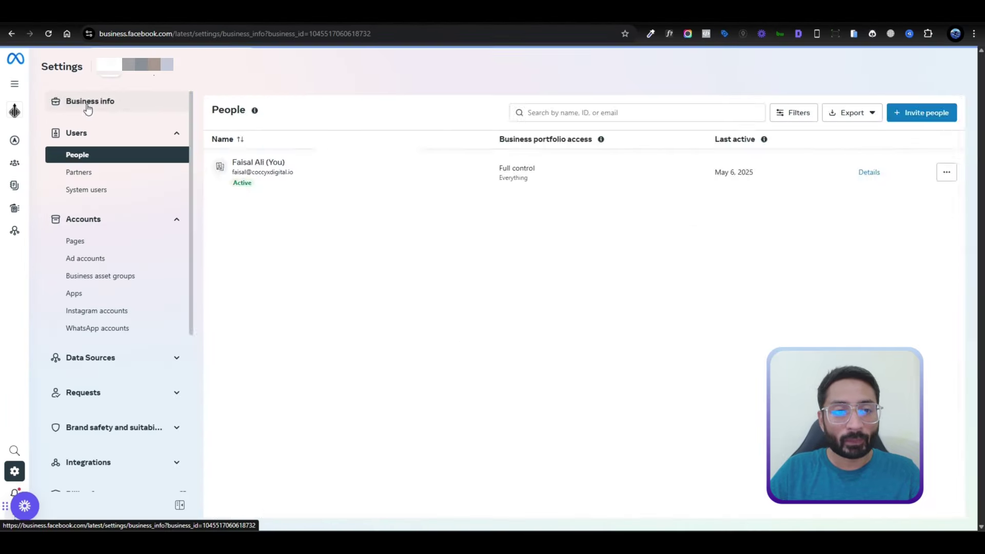
pyautogui.click(172, 185)
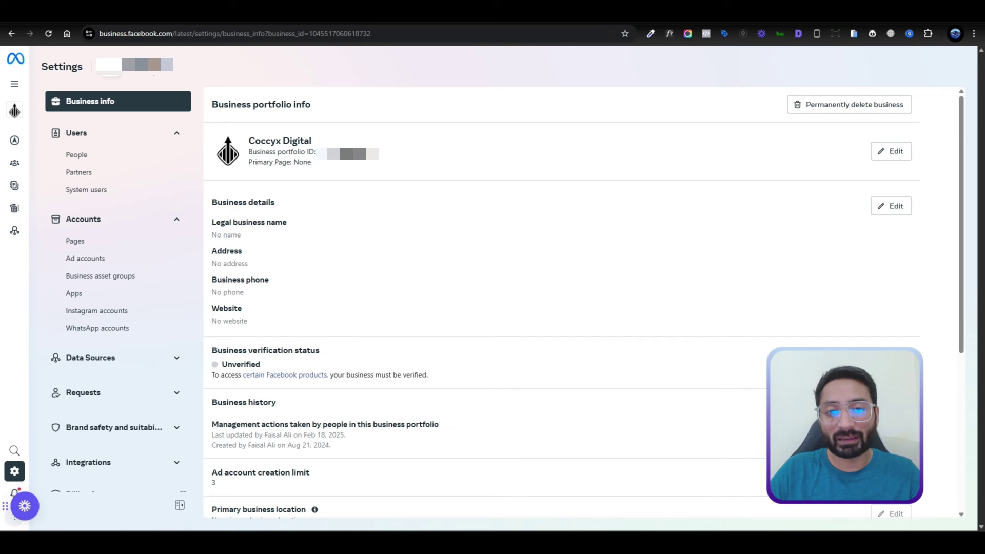
pyautogui.doubleClick(347, 153)
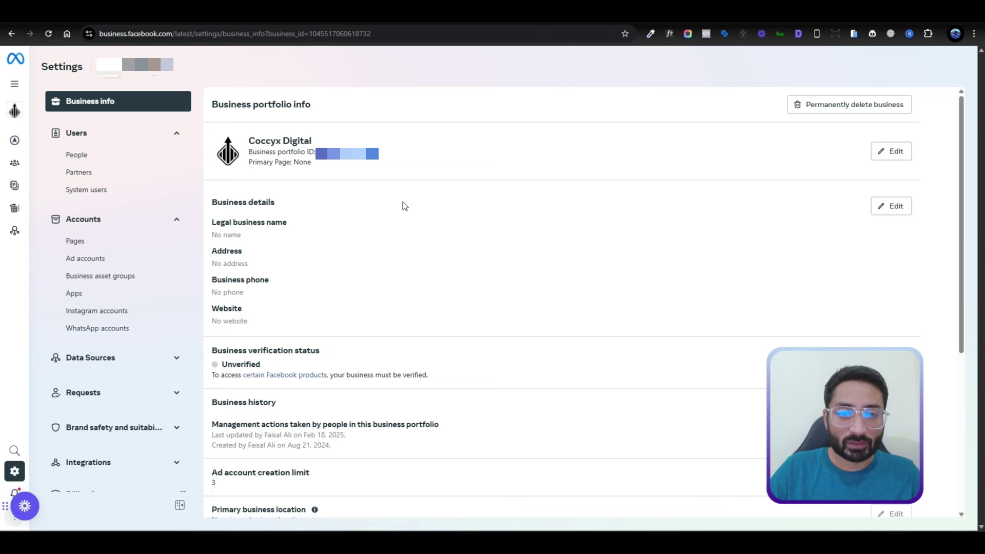
pyautogui.rightClick(350, 151)
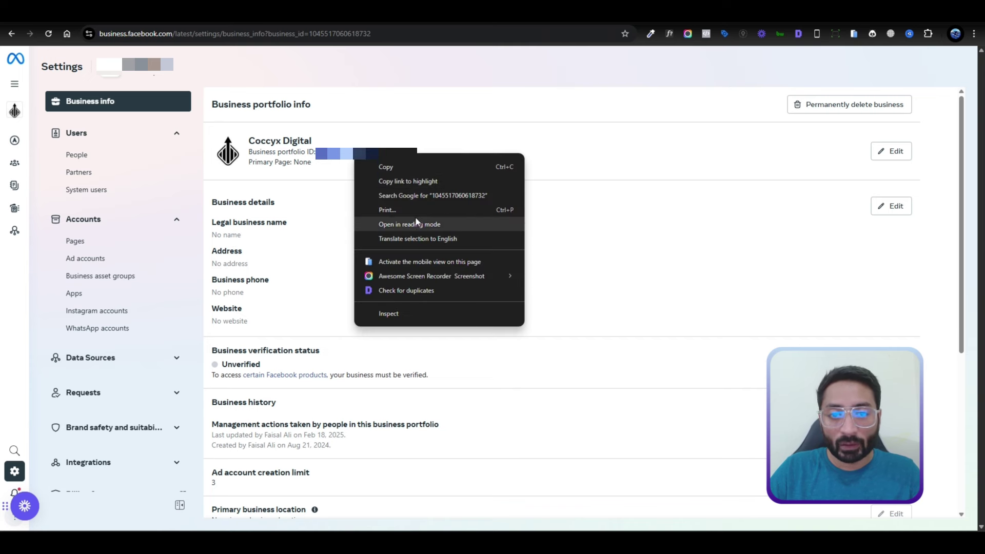
pyautogui.click(395, 168)
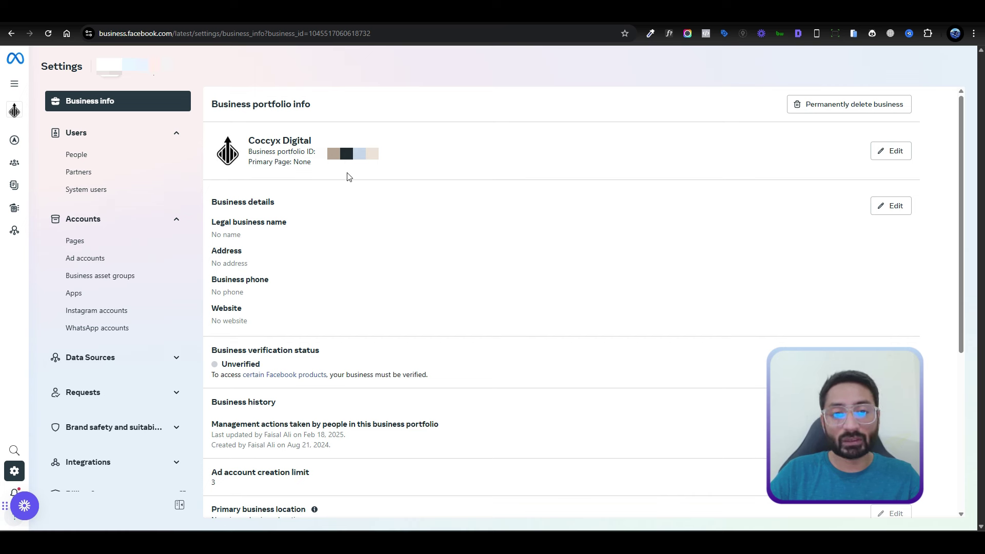
# Start giving a new partner access to the portfolio's assets, entering the copied business portfolio ID as the Partner Business ID
pyautogui.click(84, 176)
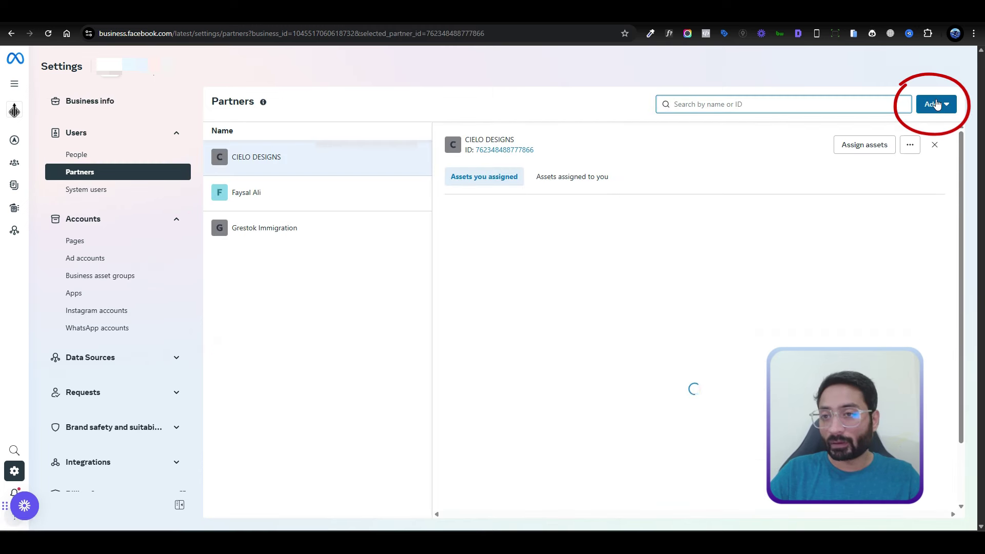
pyautogui.click(938, 105)
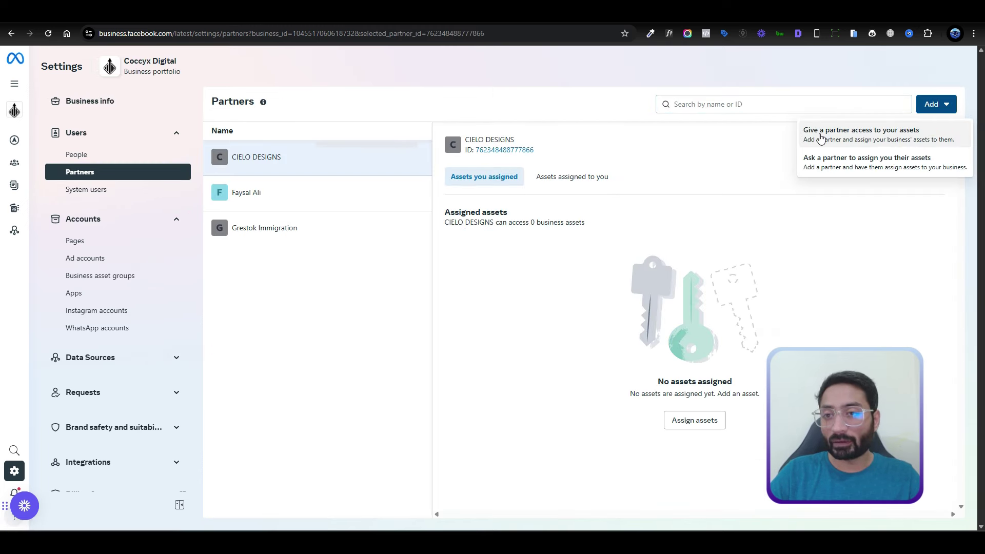
pyautogui.click(894, 135)
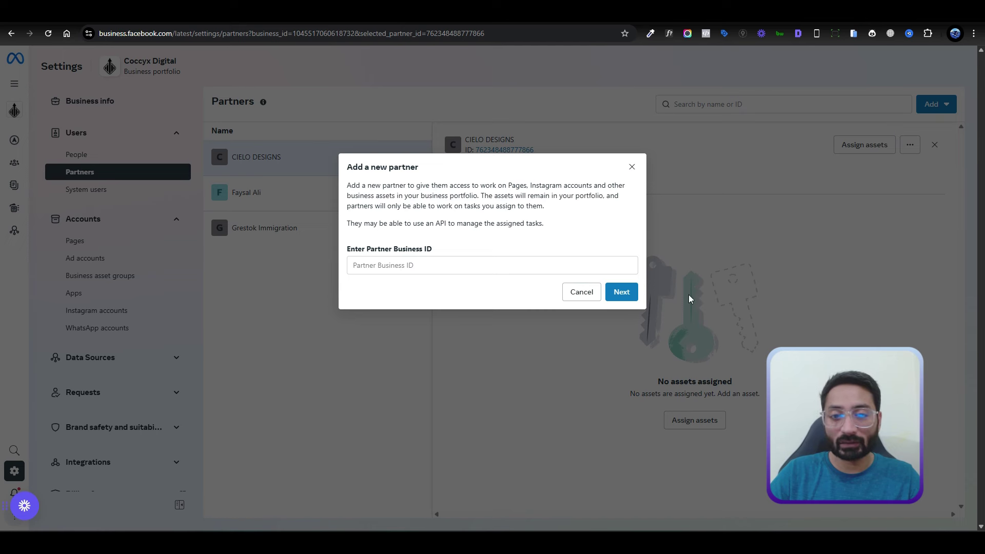
pyautogui.click(417, 272)
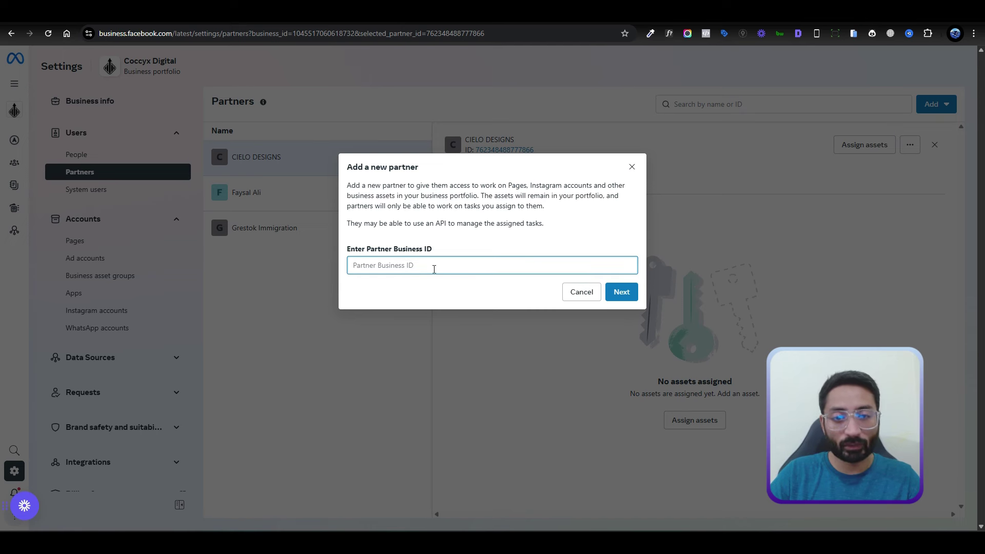
pyautogui.hotkey('ctrl', 'v')
pyautogui.click(627, 292)
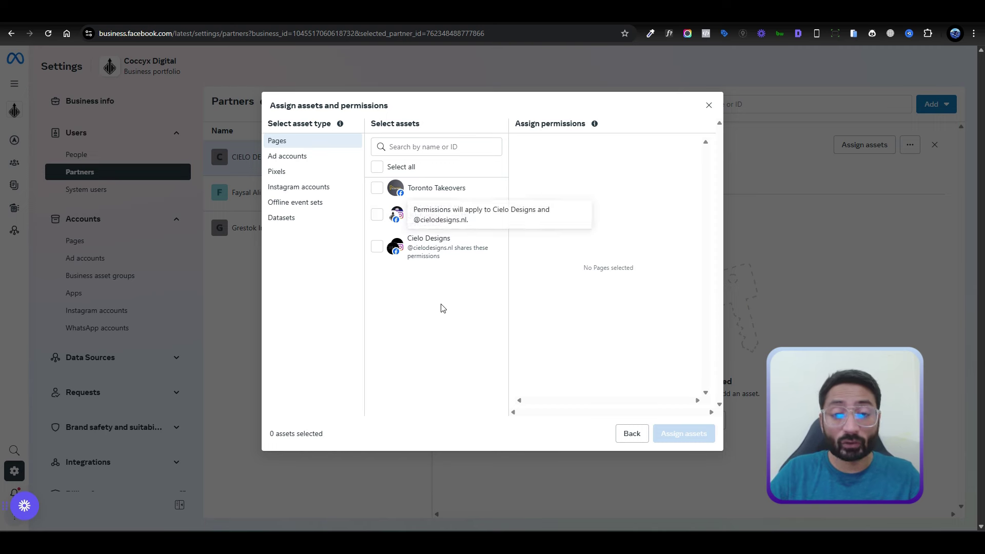
# Select the Coccyx Digital.io Page and enable full control (Everything except sensitive actions) plus the Revenue and Leads permissions
pyautogui.click(381, 217)
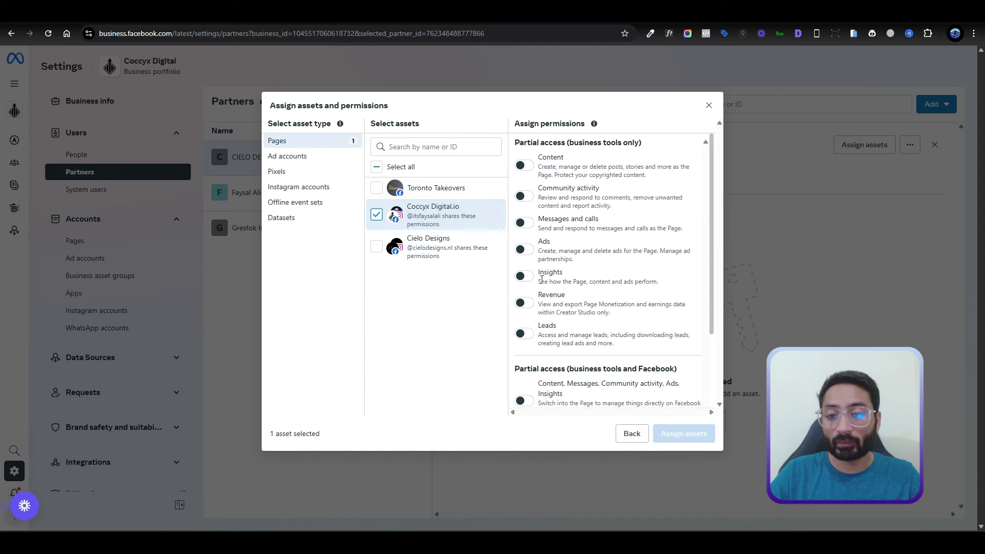
pyautogui.scroll(-2, 583, 405)
pyautogui.click(523, 375)
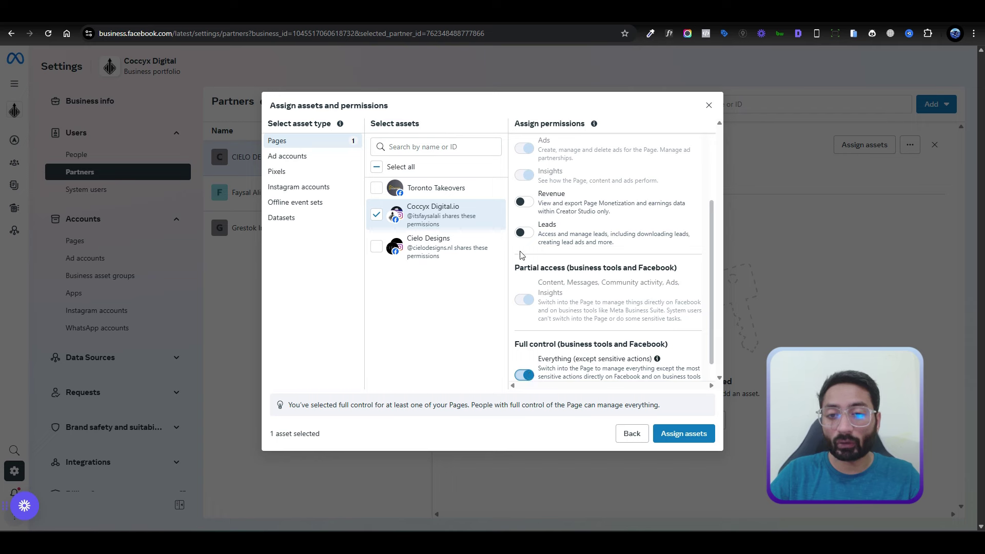
pyautogui.click(526, 226)
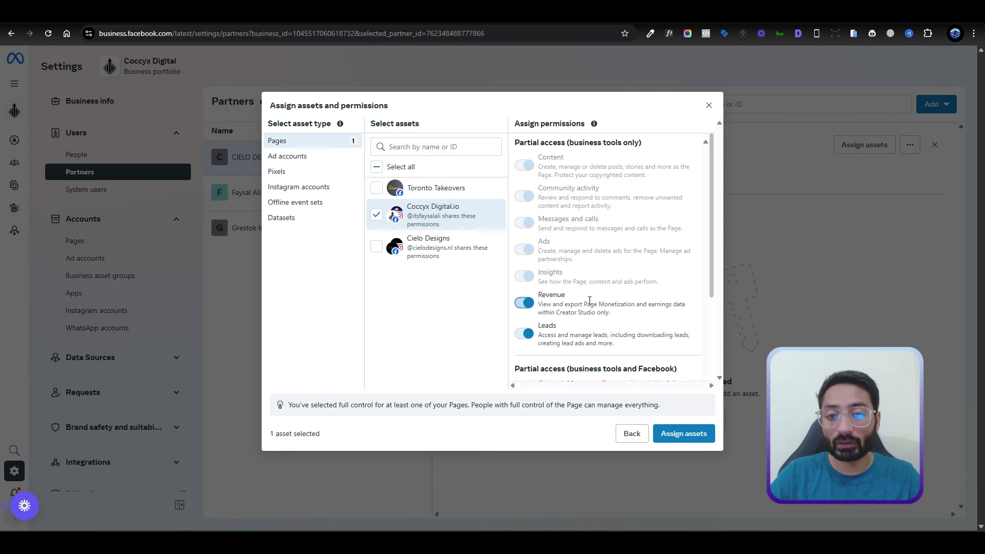
pyautogui.scroll(-3, 588, 301)
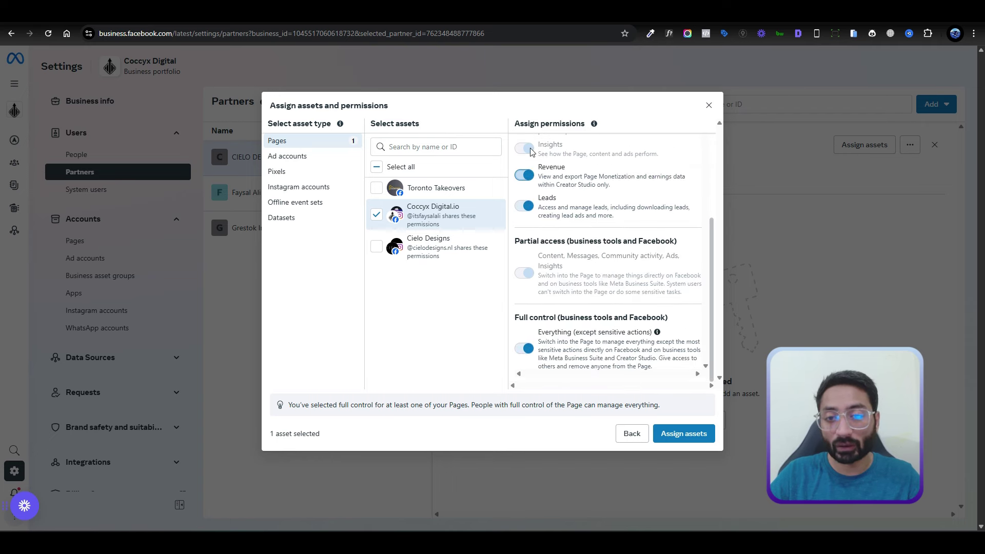
pyautogui.scroll(3, 564, 298)
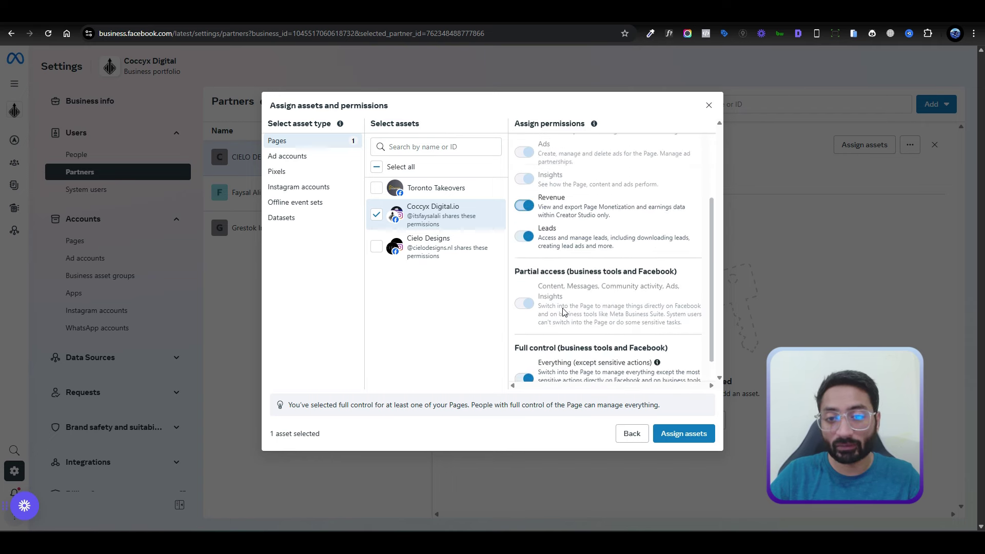
# Select the Coccyx Digital ad account and enable full control with the Manage ad accounts permission
pyautogui.click(301, 160)
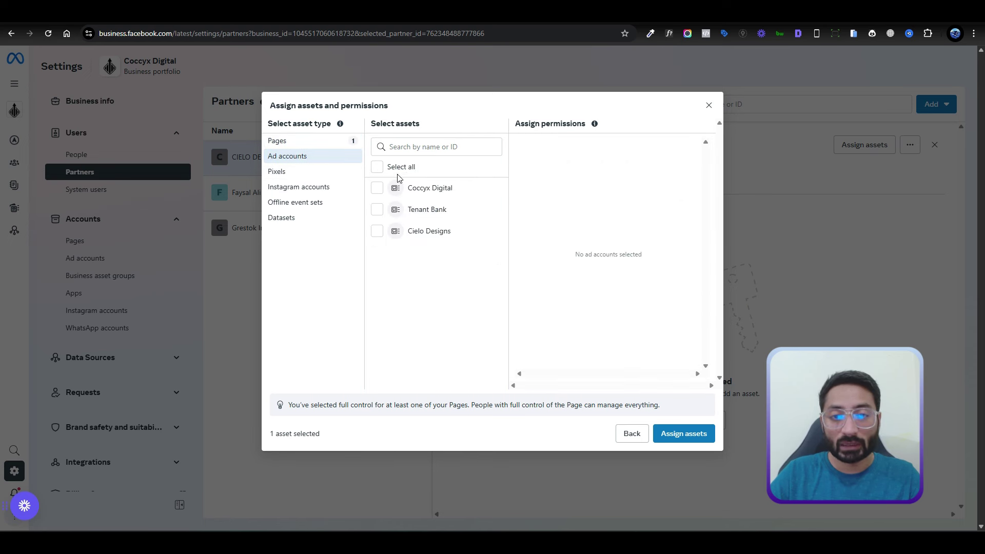
pyautogui.click(378, 188)
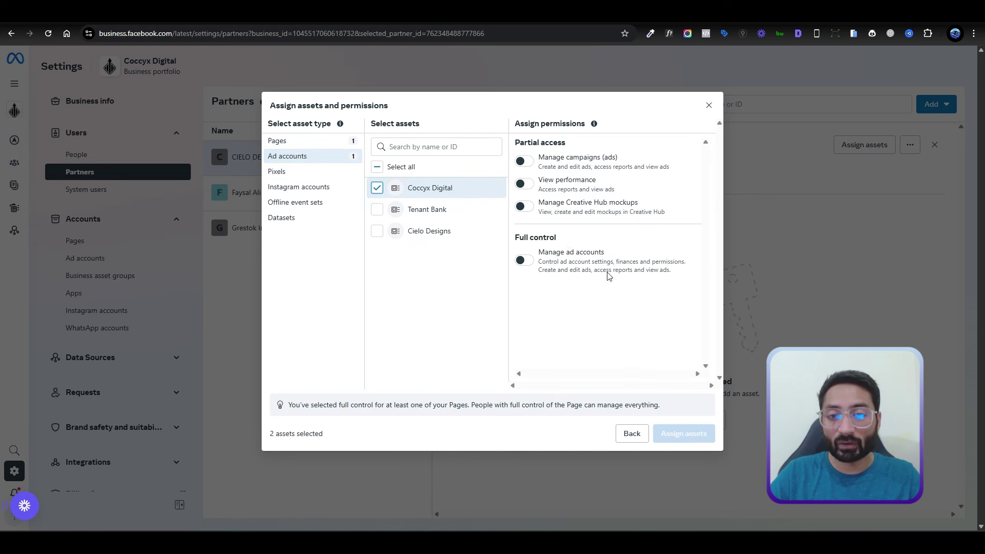
pyautogui.click(526, 260)
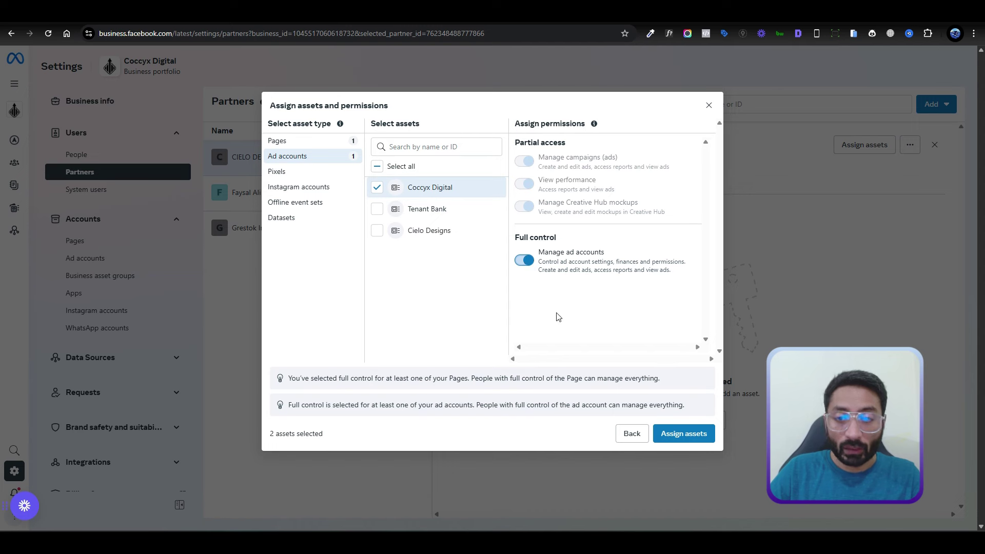
# Enable Insights, Ads, Community activity, Messages and Content for the Instagram account linked to Coccyx Digital.io, and close the dialog without assigning
pyautogui.click(298, 188)
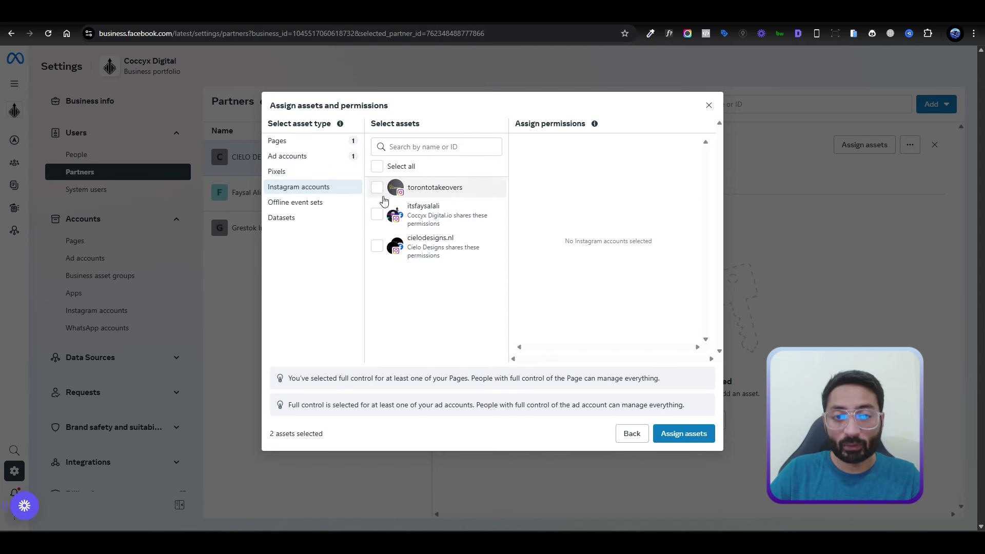
pyautogui.click(376, 214)
pyautogui.click(525, 279)
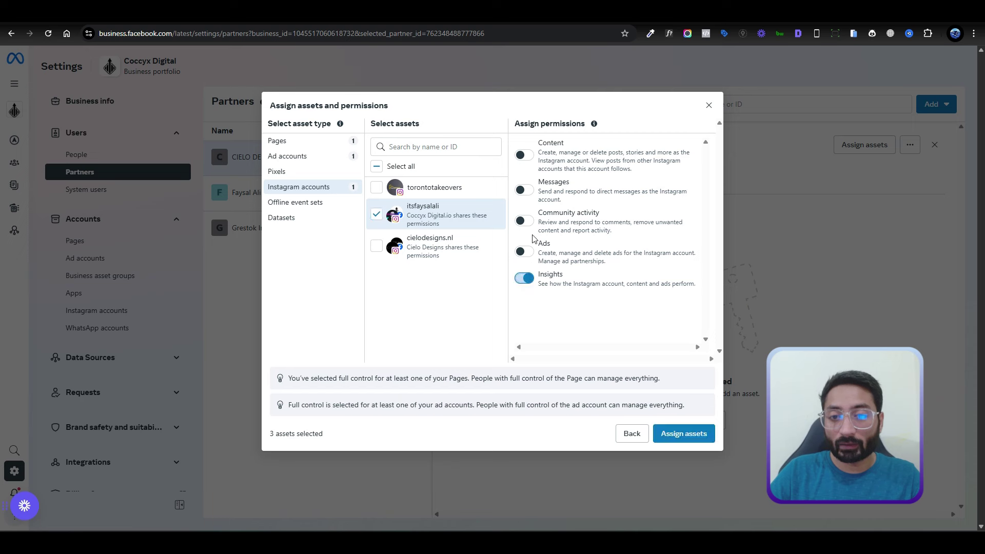
pyautogui.click(522, 253)
pyautogui.click(523, 221)
pyautogui.click(524, 190)
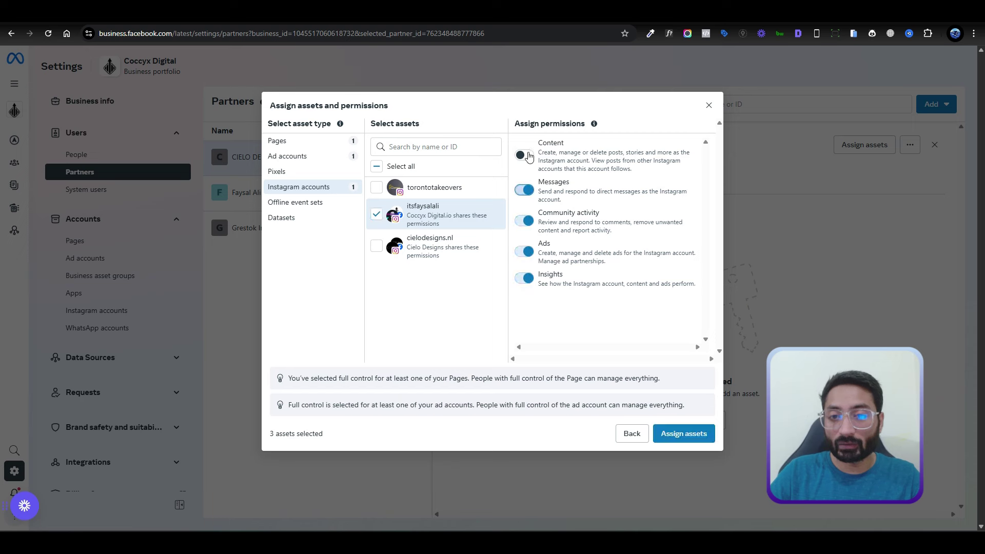
pyautogui.click(524, 154)
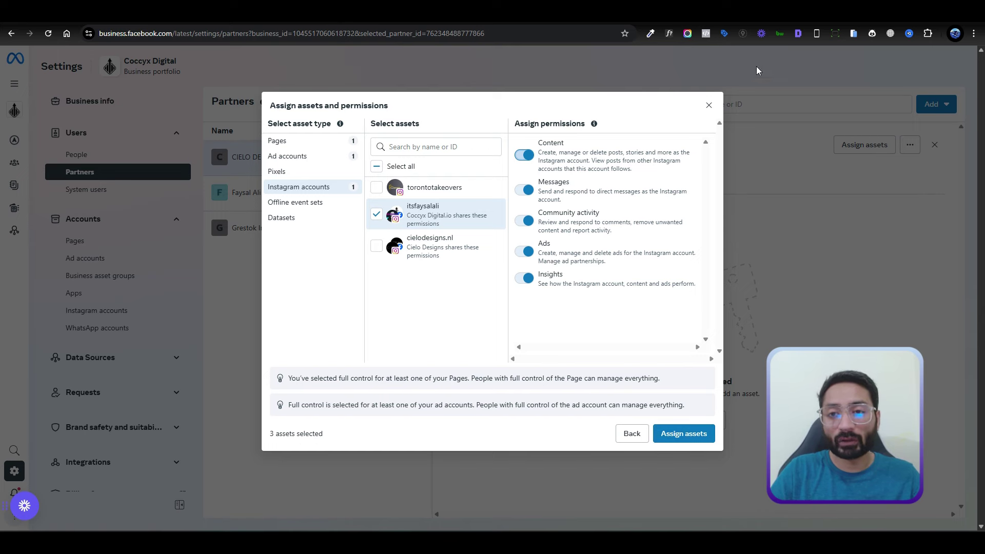
pyautogui.click(708, 105)
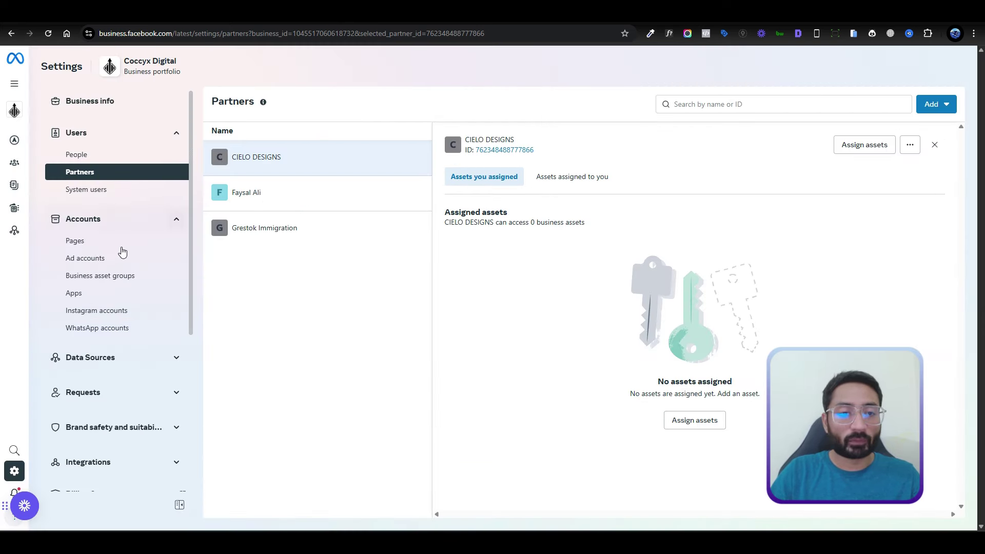
# Open the Pages settings of the portfolio and show the details of the Coccyx Digital.io Page
pyautogui.click(105, 243)
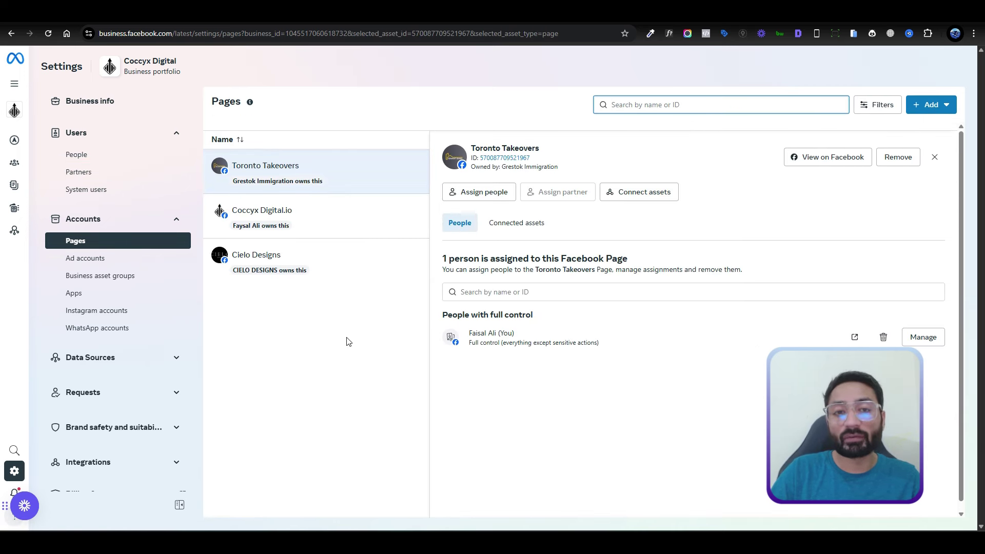
pyautogui.click(359, 239)
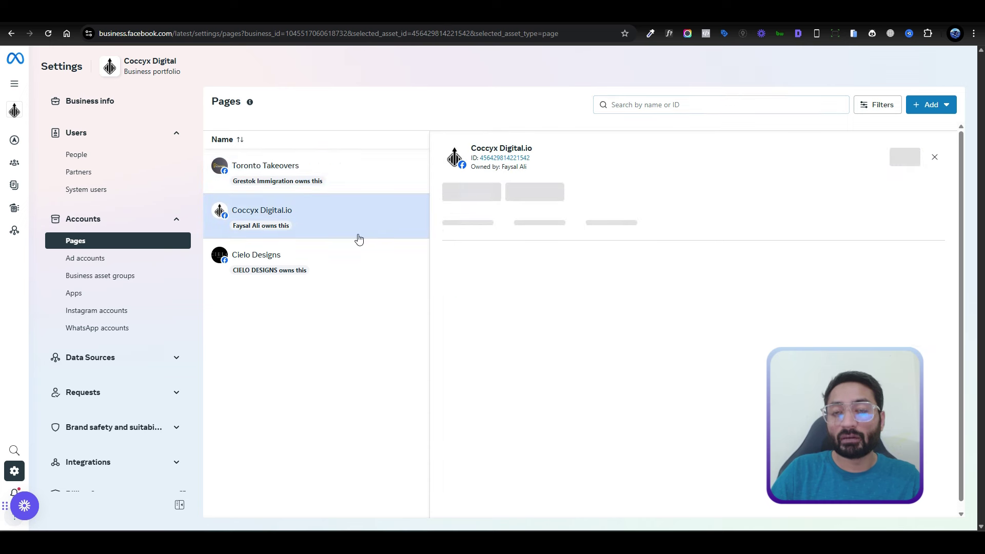